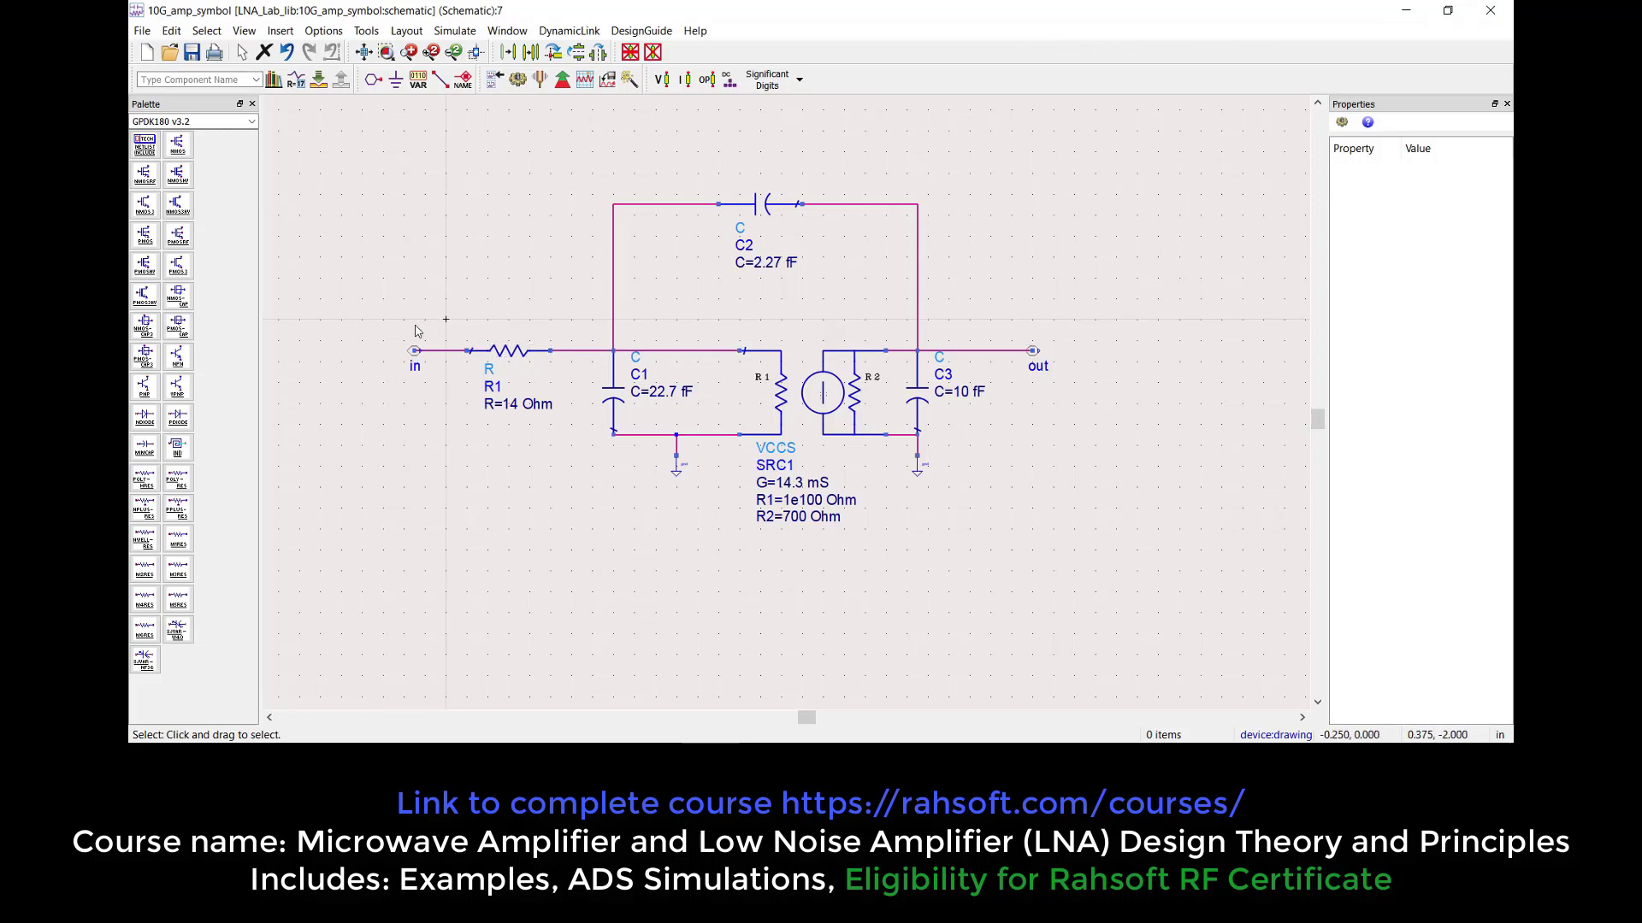
Select the in pin to view its properties: Term in, inputOutput, 50 Ohm, pin P_0
{"action": "left_click_drag", "start_coordinate": [395, 310], "coordinate": [425, 377]}
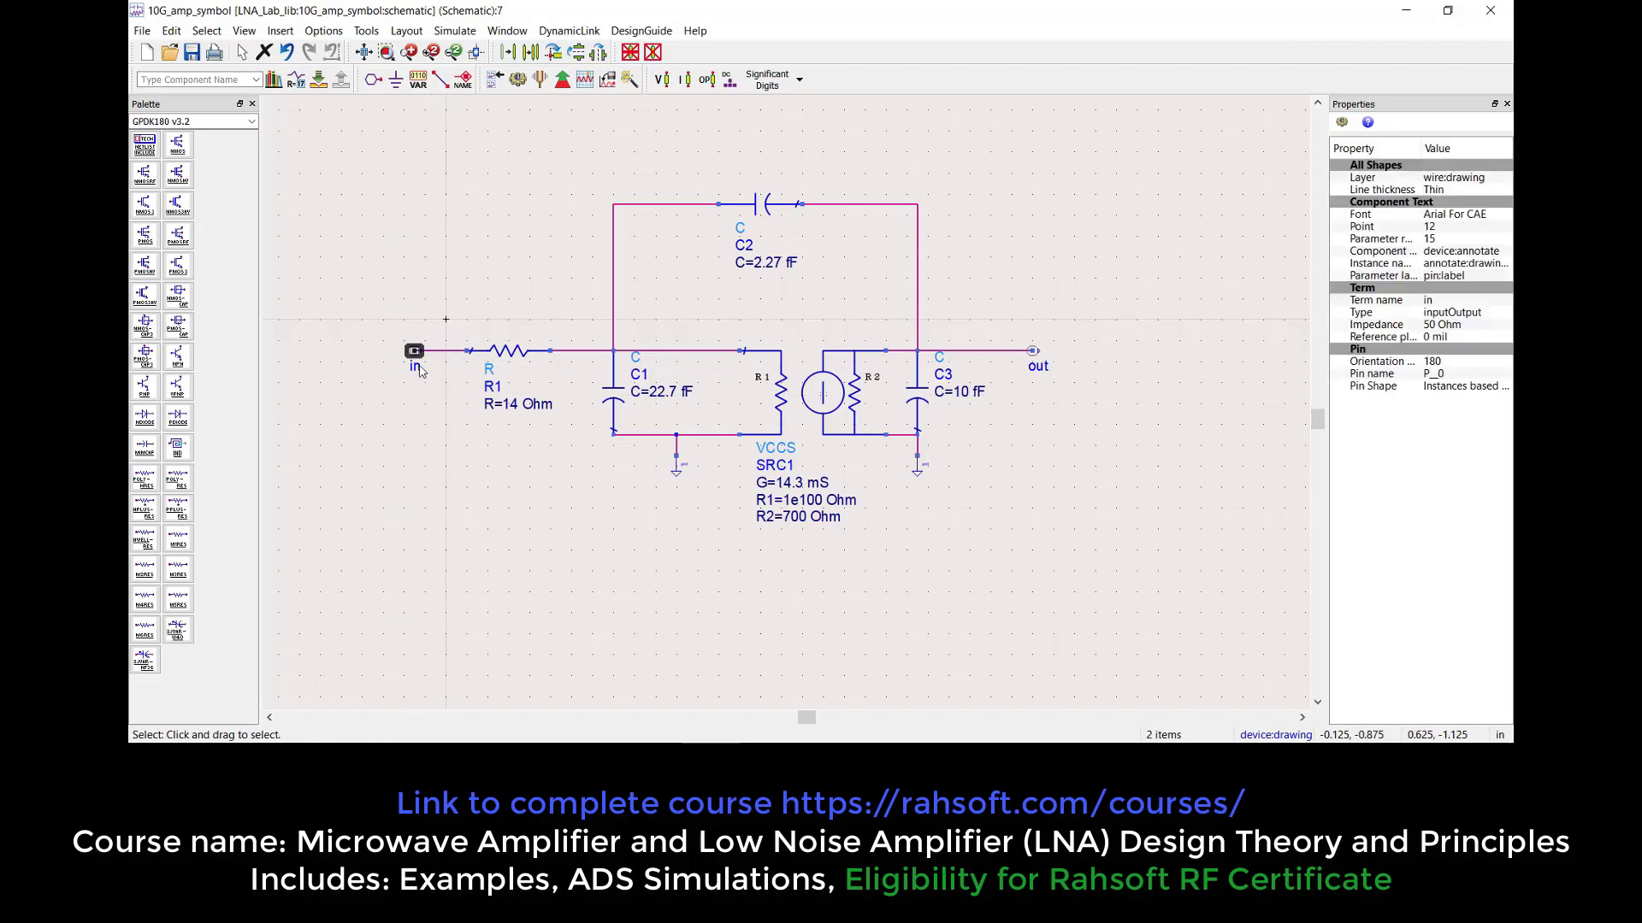
{"action": "left_click", "coordinate": [425, 377]}
{"action": "left_click", "coordinate": [414, 351]}
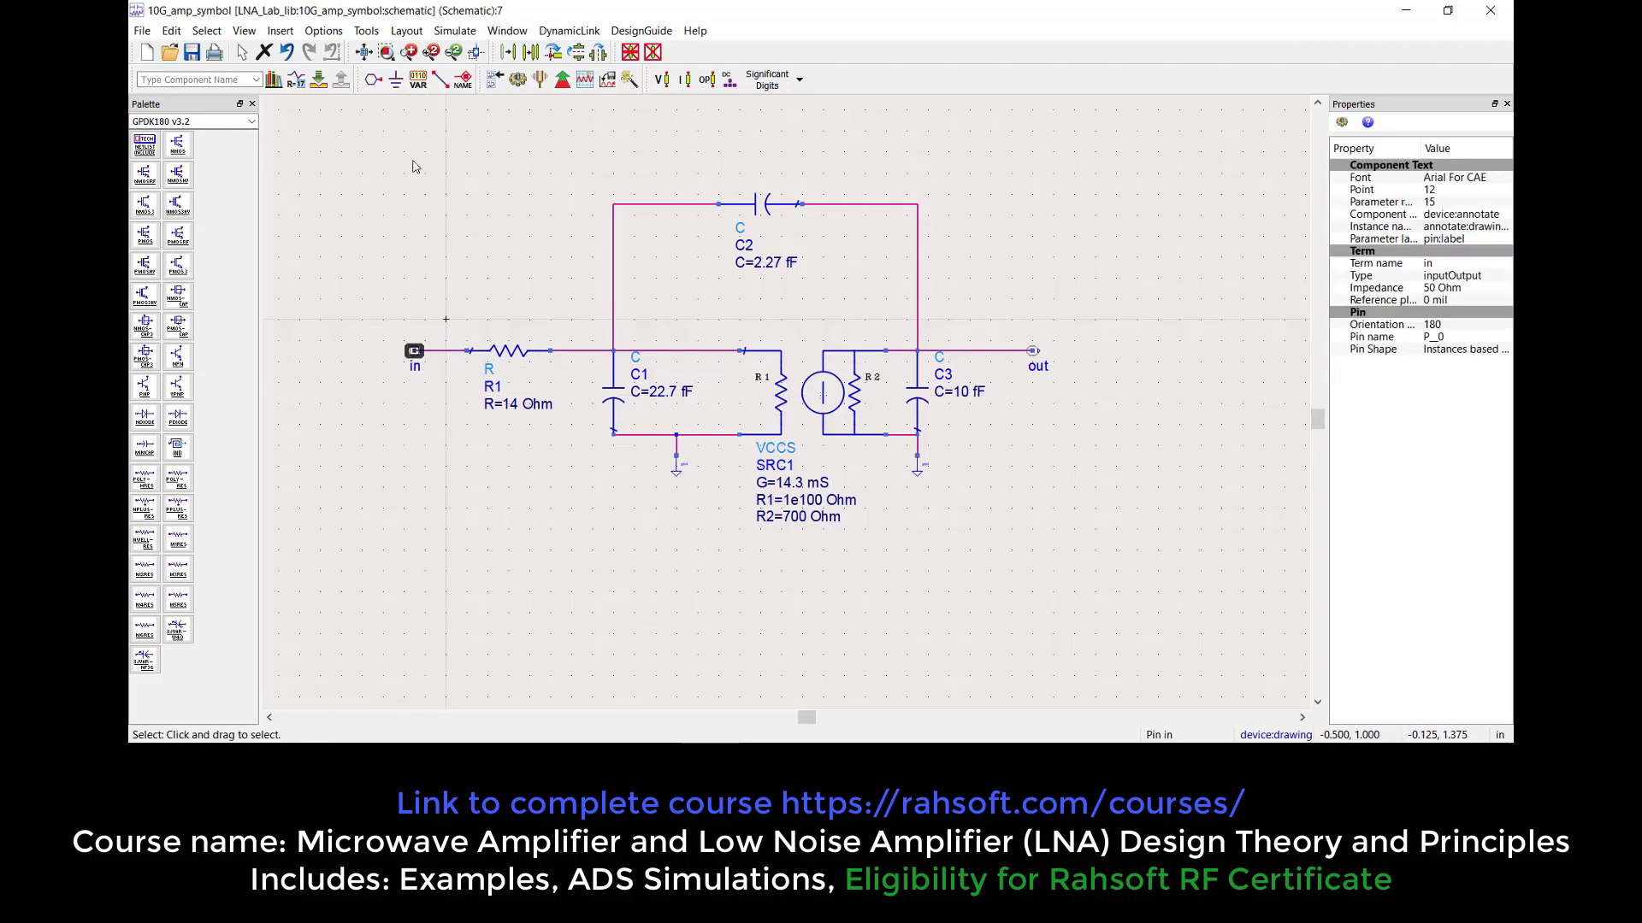
{"action": "left_click", "coordinate": [373, 79]}
{"action": "left_click", "coordinate": [383, 288]}
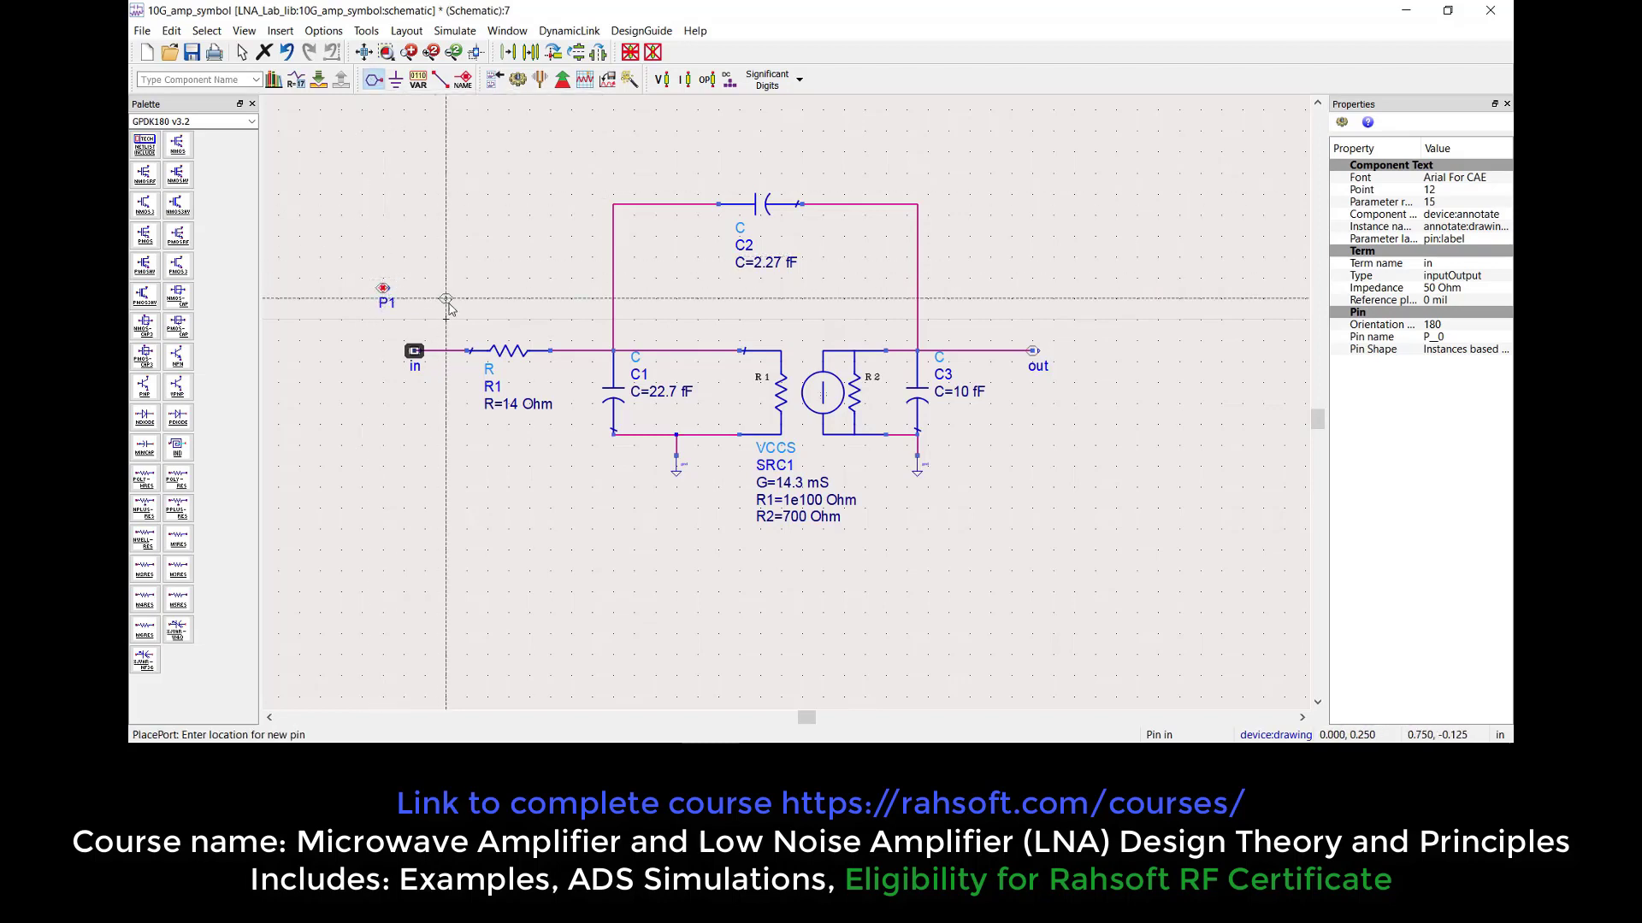
{"action": "key", "text": "Escape"}
{"action": "left_click", "coordinate": [383, 290]}
{"action": "key", "text": "Delete"}
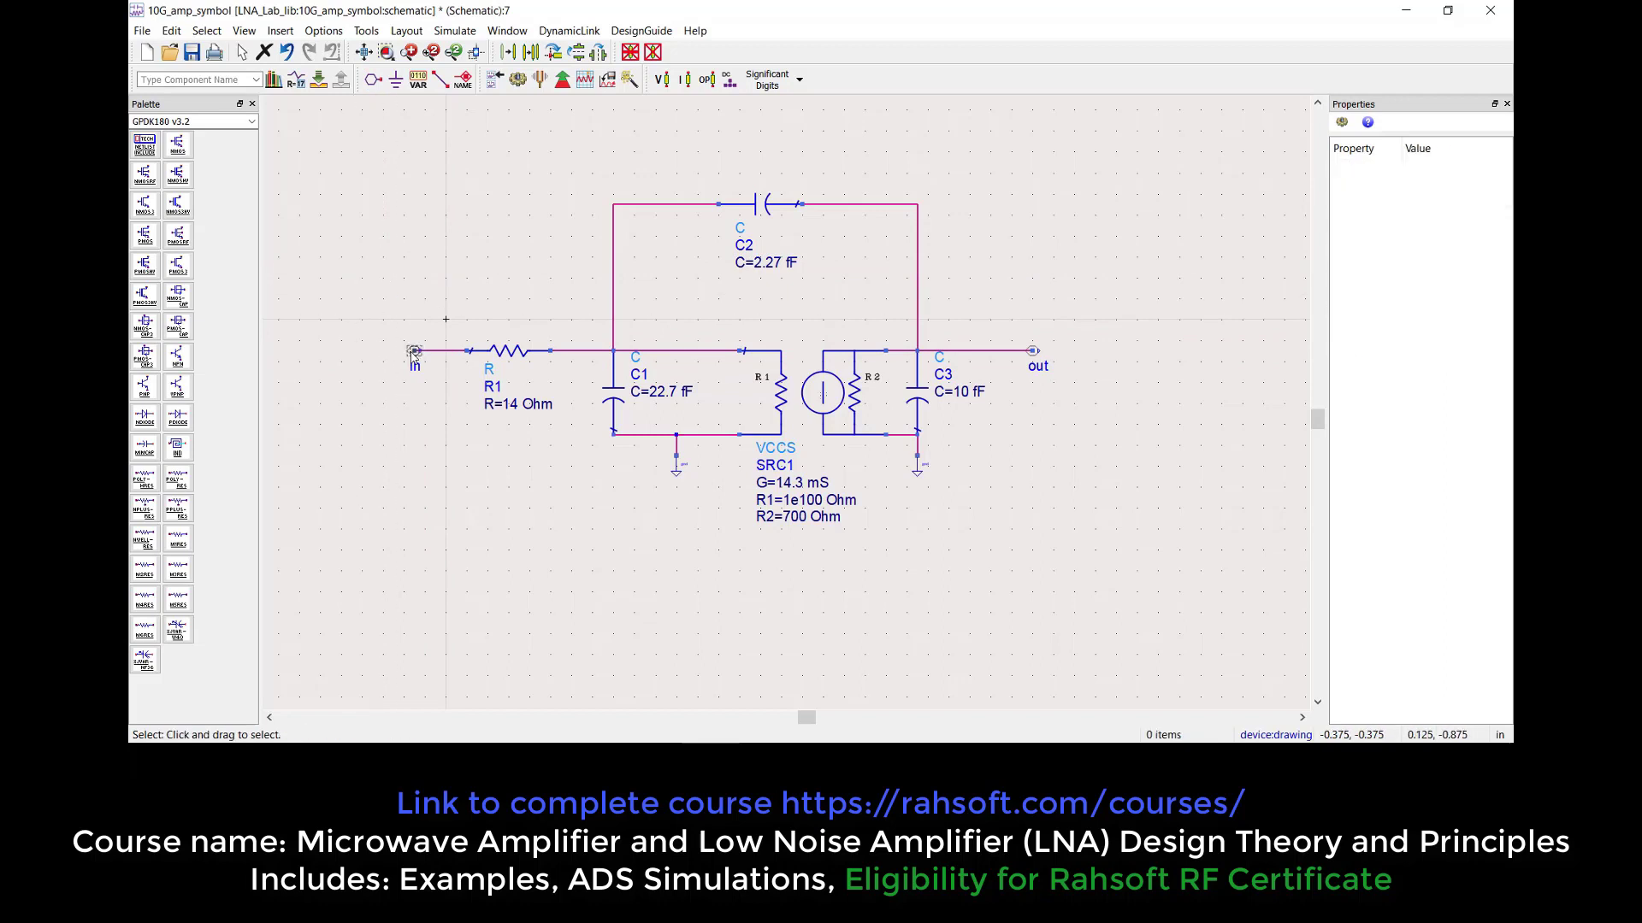
{"action": "left_click", "coordinate": [560, 343]}
{"action": "left_click", "coordinate": [560, 310]}
{"action": "left_click_drag", "start_coordinate": [458, 329], "coordinate": [538, 477]}
{"action": "left_click", "coordinate": [539, 477]}
{"action": "left_click", "coordinate": [490, 544]}
{"action": "left_click", "coordinate": [557, 400]}
Select capacitor C1, then the wire between C1 and the VCCS
{"action": "left_click", "coordinate": [612, 402]}
{"action": "left_click", "coordinate": [683, 348]}
{"action": "left_click", "coordinate": [683, 348]}
{"action": "left_click", "coordinate": [692, 331]}
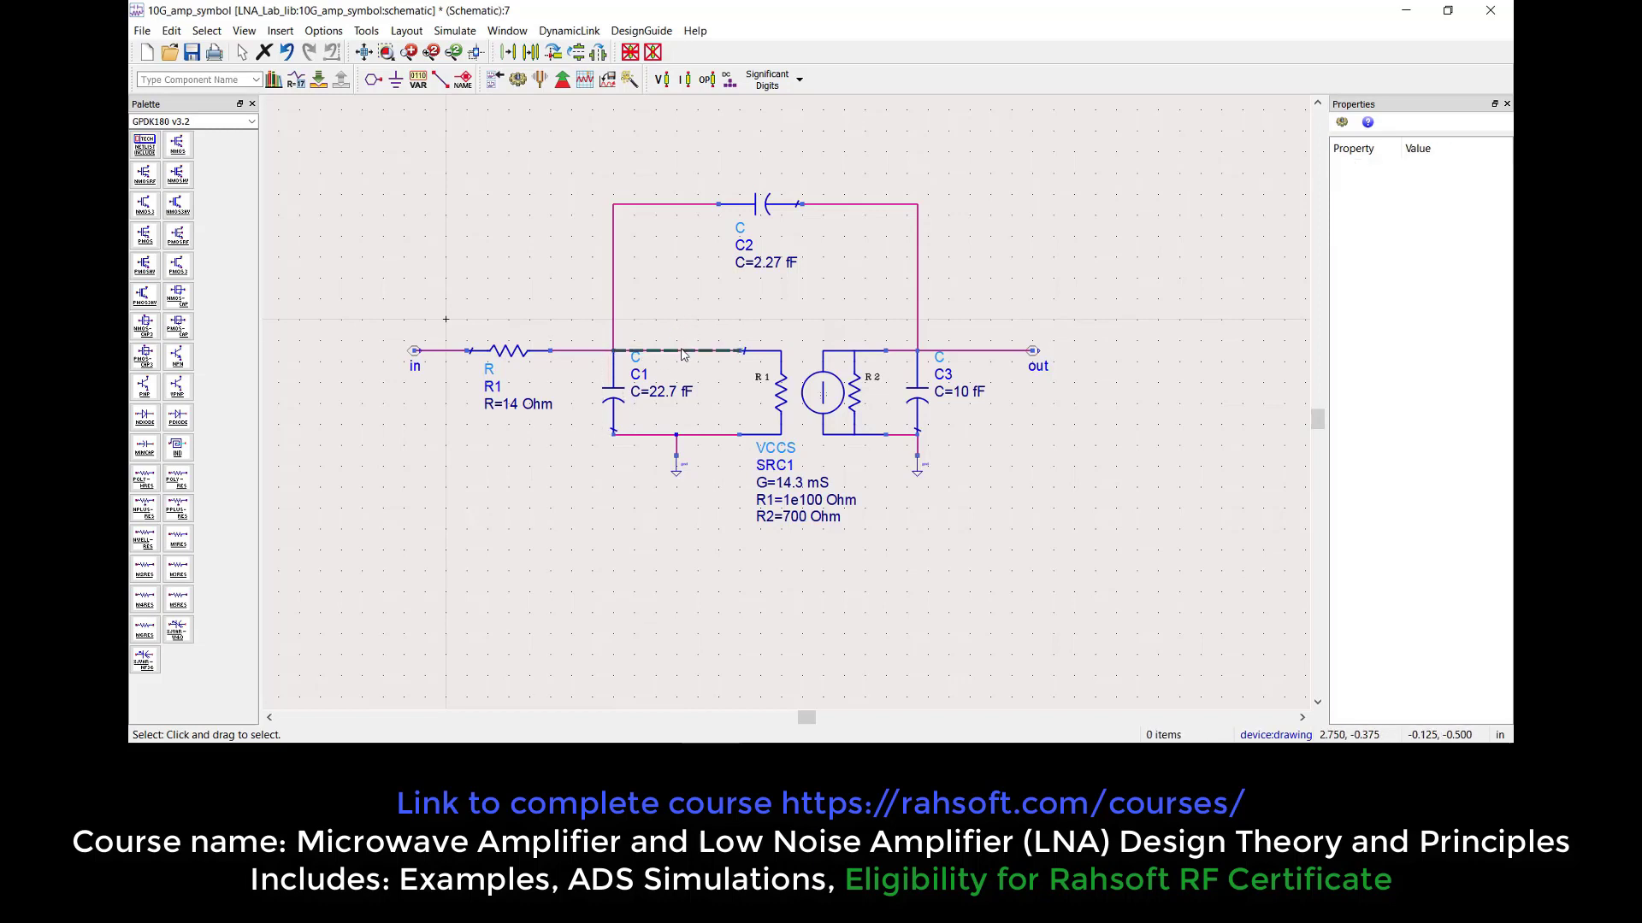
Give the C1–VCCS wire the net label G, then reselect C1
{"action": "double_click", "coordinate": [682, 350]}
{"action": "type", "text": "G"}
{"action": "left_click", "coordinate": [676, 350]}
{"action": "key", "text": "Escape"}
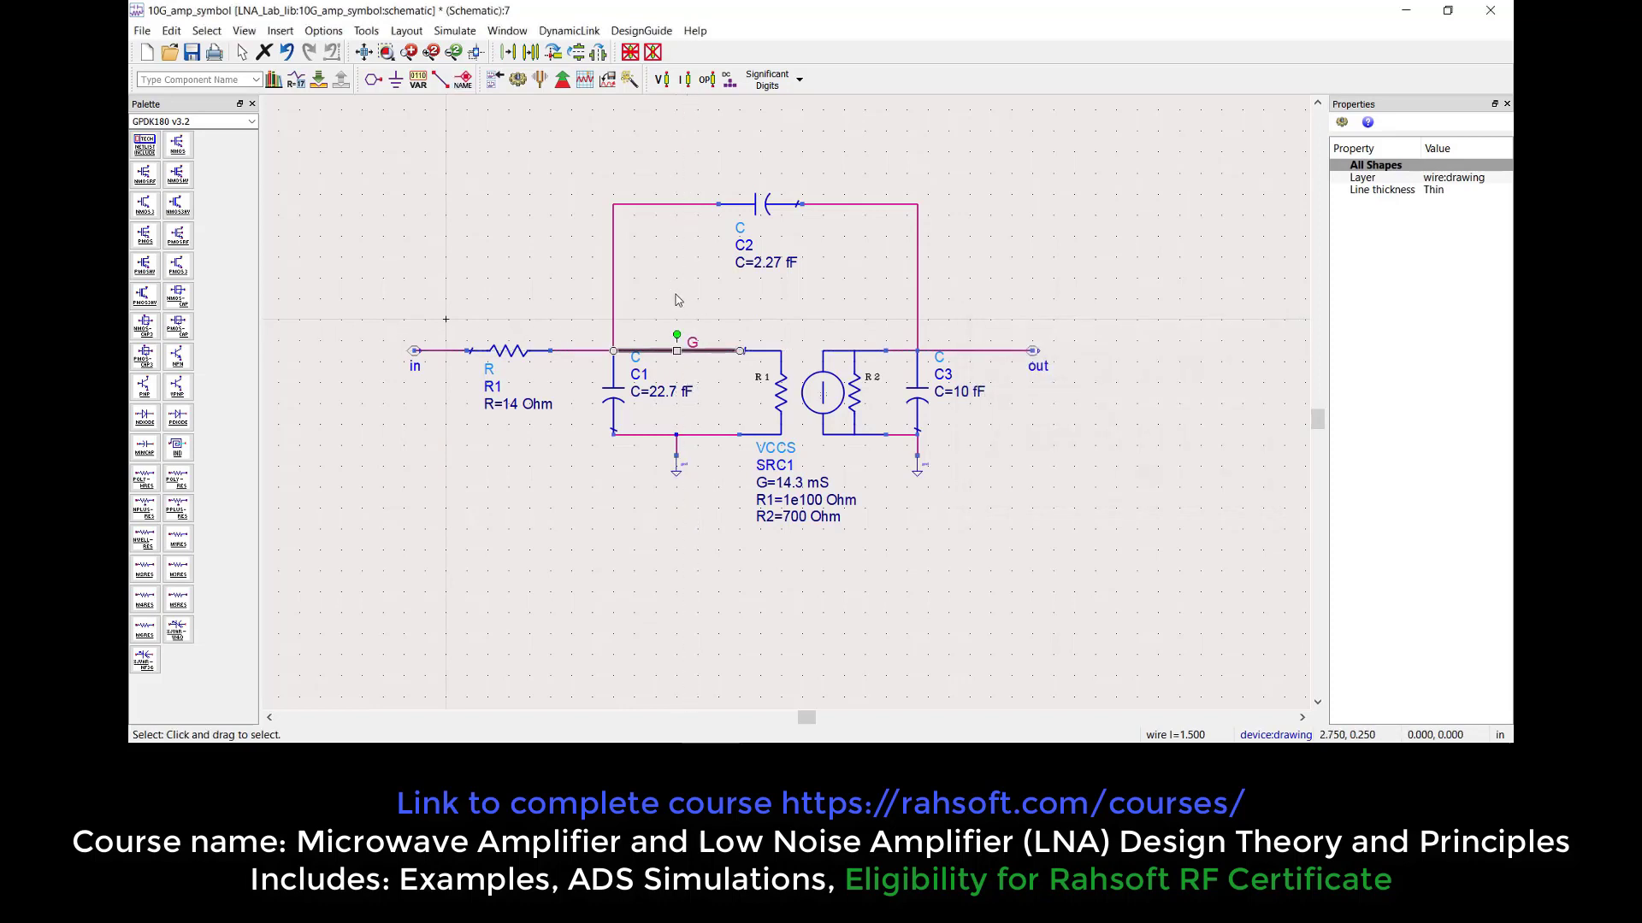
{"action": "left_click", "coordinate": [676, 300]}
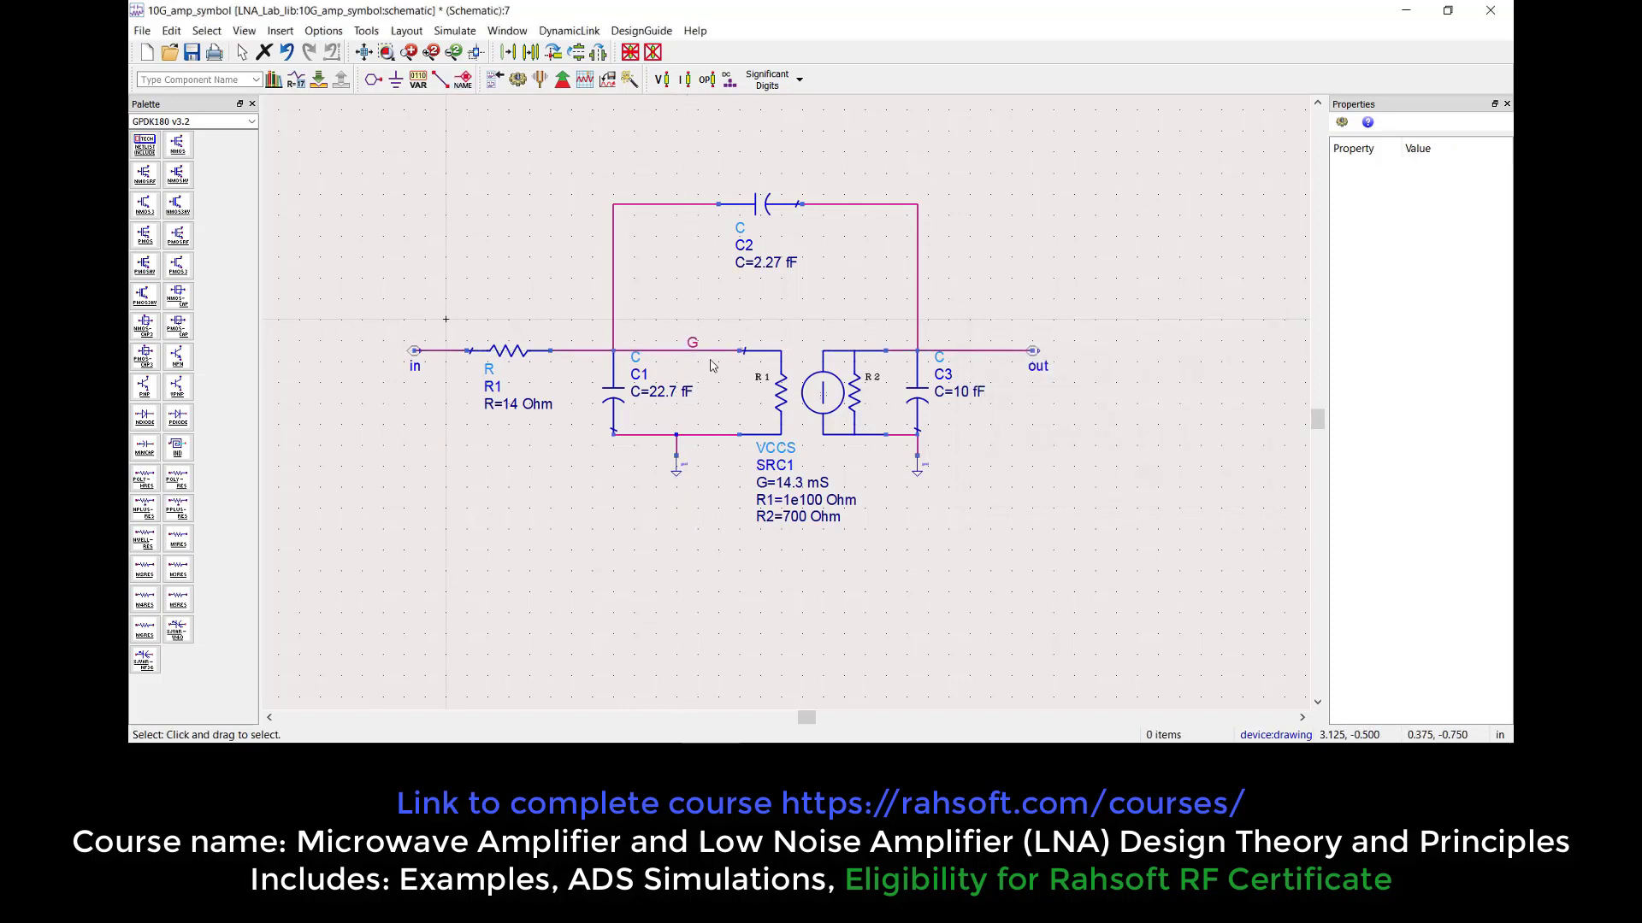
{"action": "left_click", "coordinate": [612, 395]}
{"action": "left_click_drag", "start_coordinate": [583, 324], "coordinate": [634, 374]}
{"action": "left_click", "coordinate": [634, 375]}
{"action": "left_click", "coordinate": [513, 427]}
{"action": "left_click_drag", "start_coordinate": [951, 324], "coordinate": [900, 364]}
{"action": "left_click", "coordinate": [900, 365]}
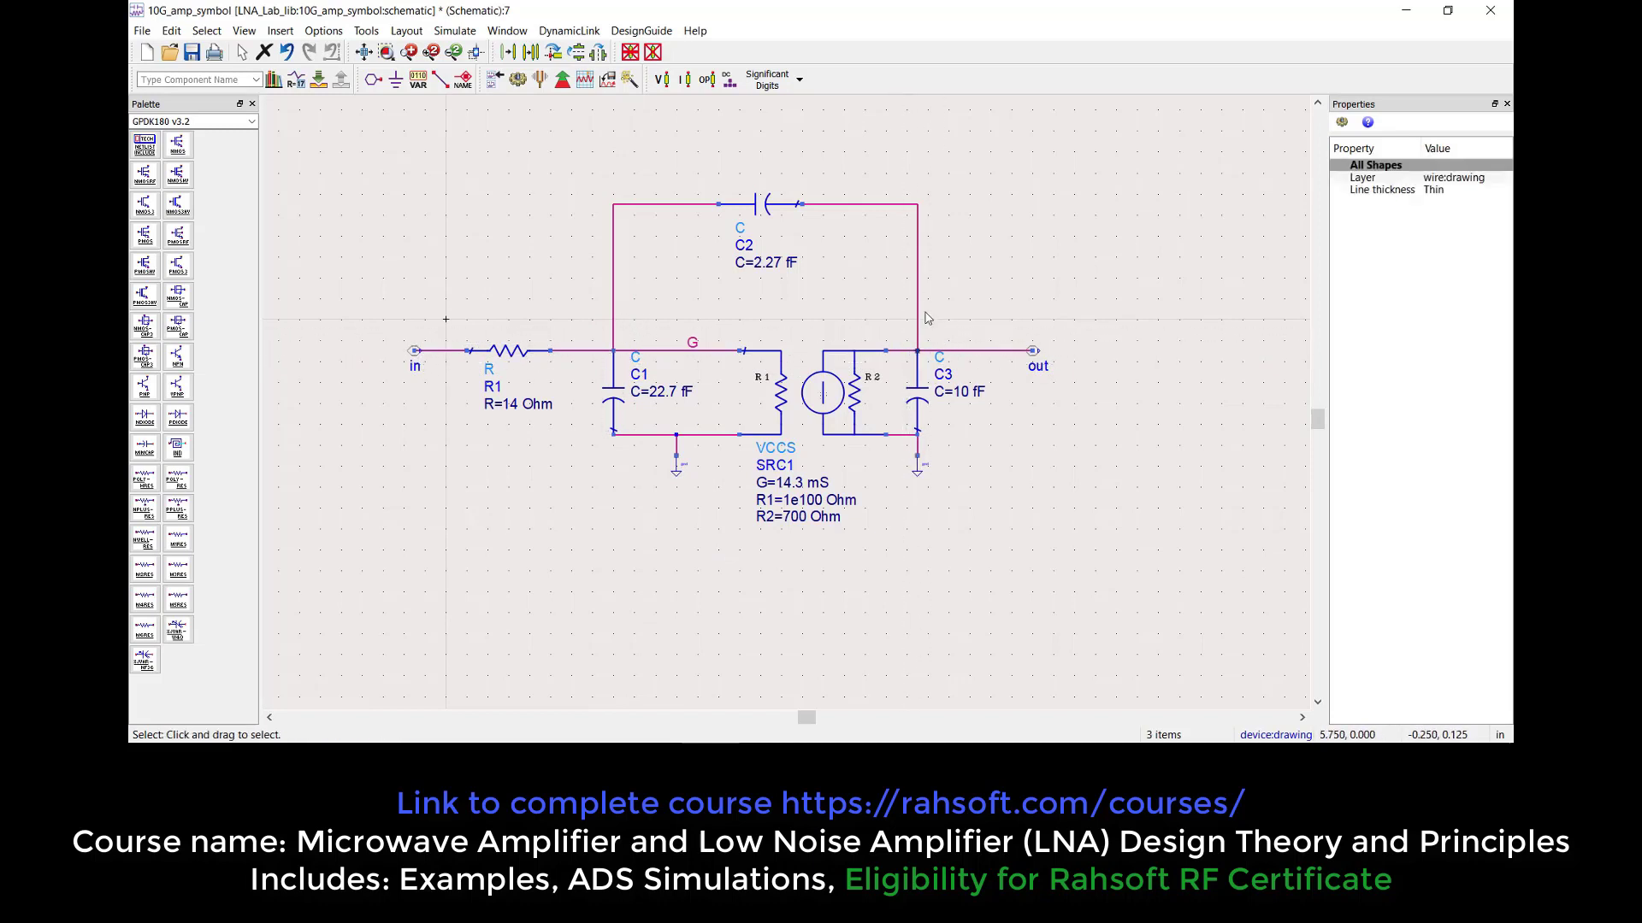
{"action": "left_click", "coordinate": [1039, 373]}
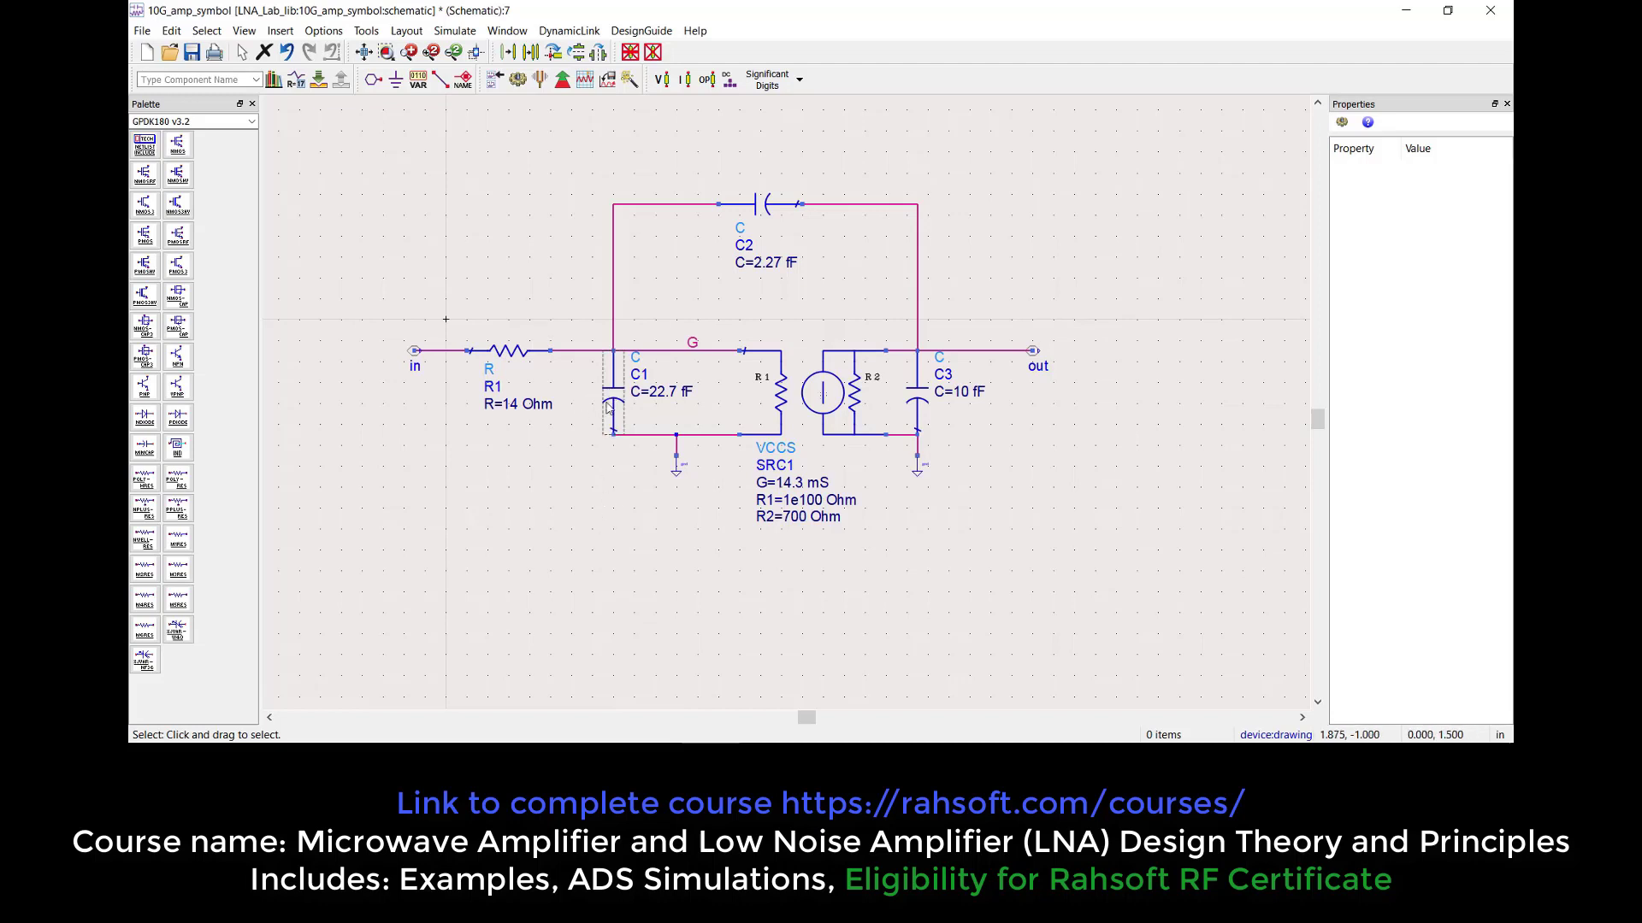
{"action": "left_click", "coordinate": [613, 398]}
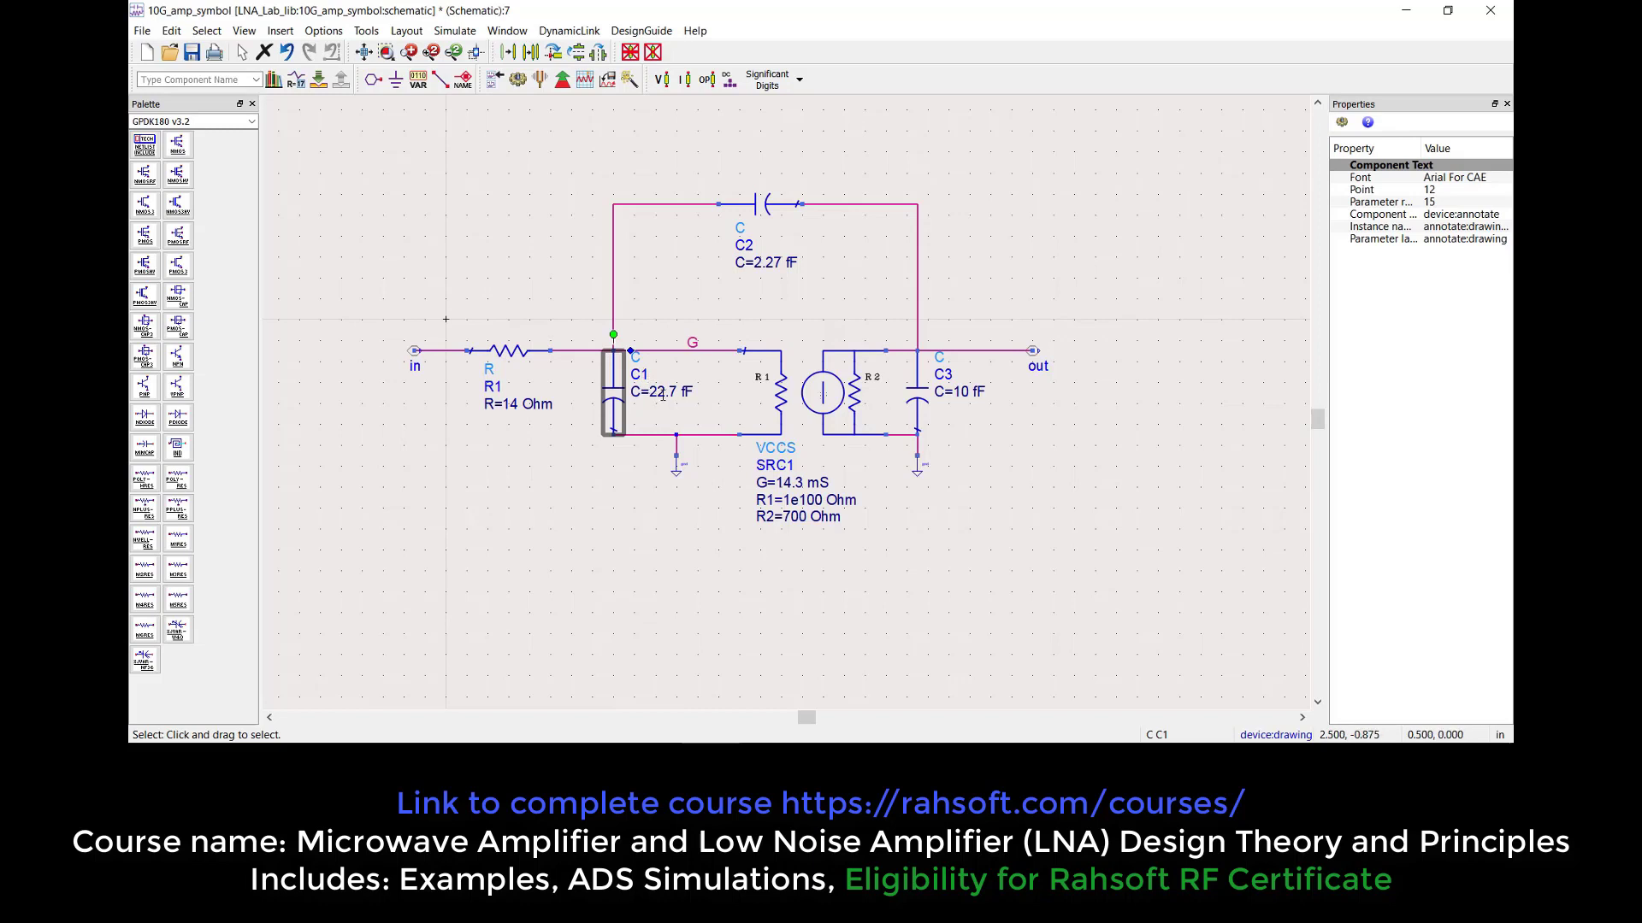
{"action": "left_click", "coordinate": [659, 402]}
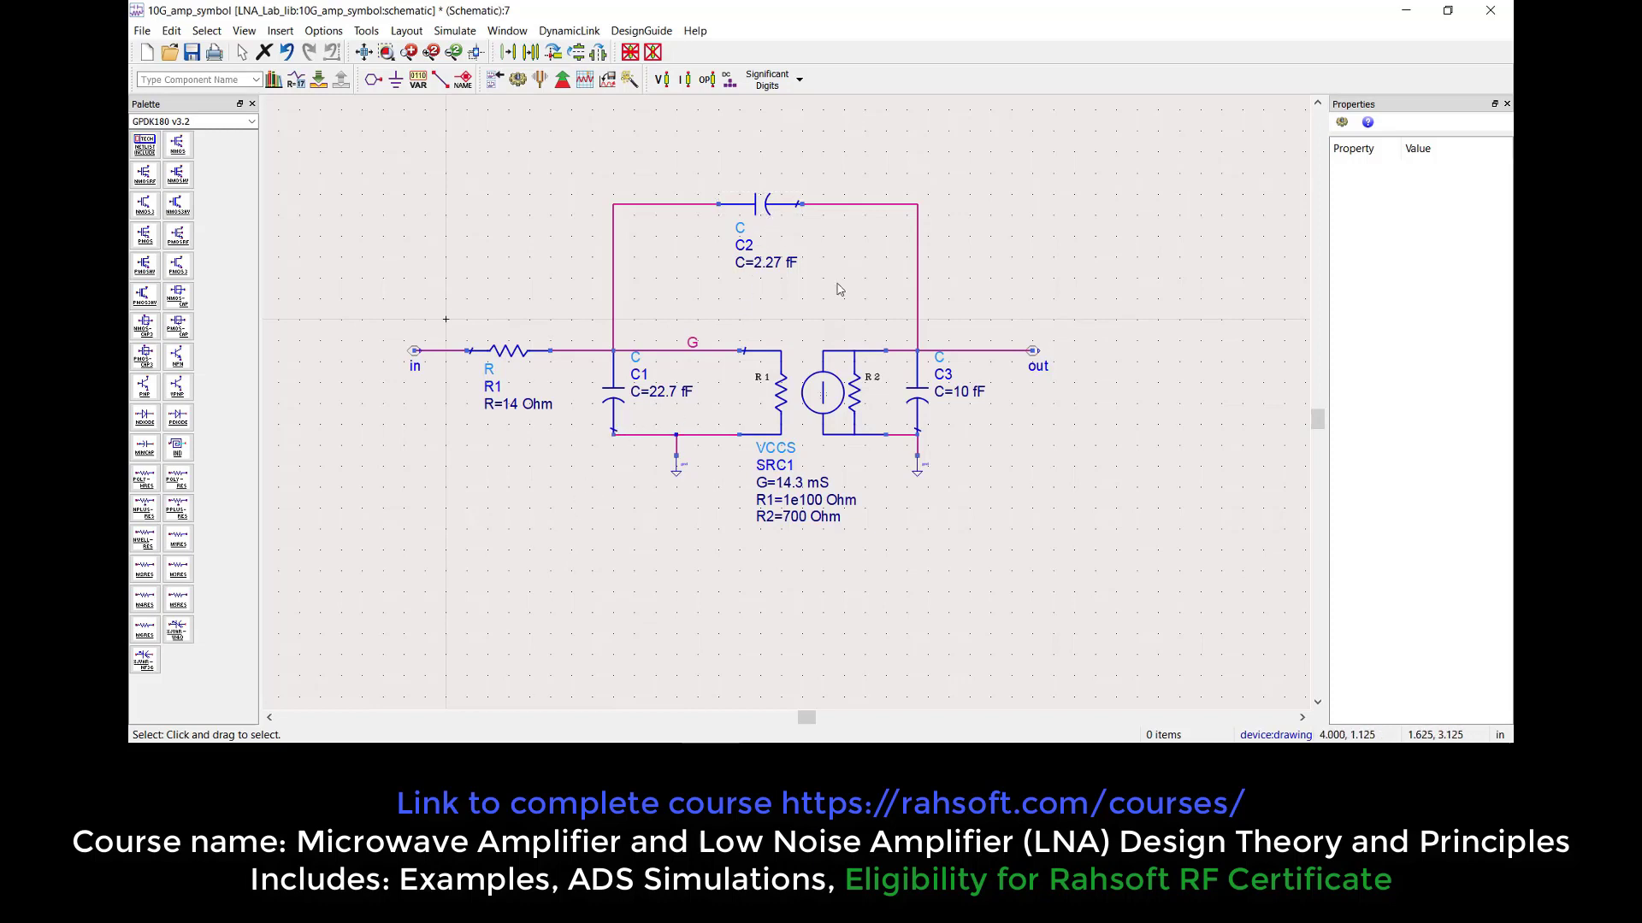
{"action": "left_click", "coordinate": [918, 318]}
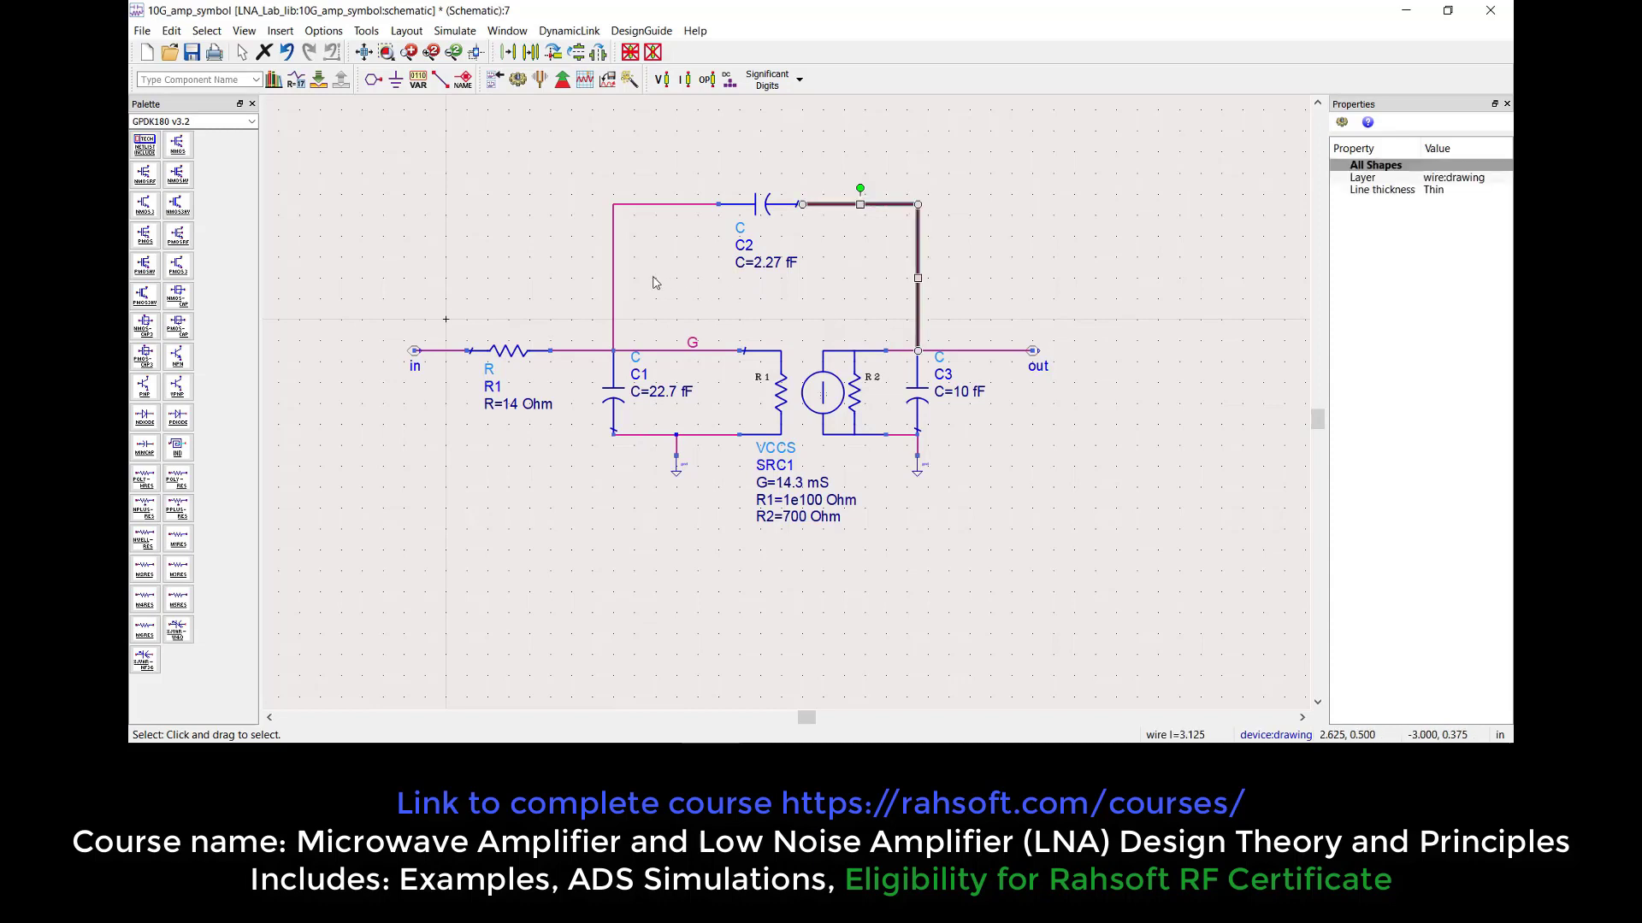
{"action": "left_click_drag", "start_coordinate": [586, 139], "coordinate": [969, 297]}
{"action": "left_click", "coordinate": [800, 170]}
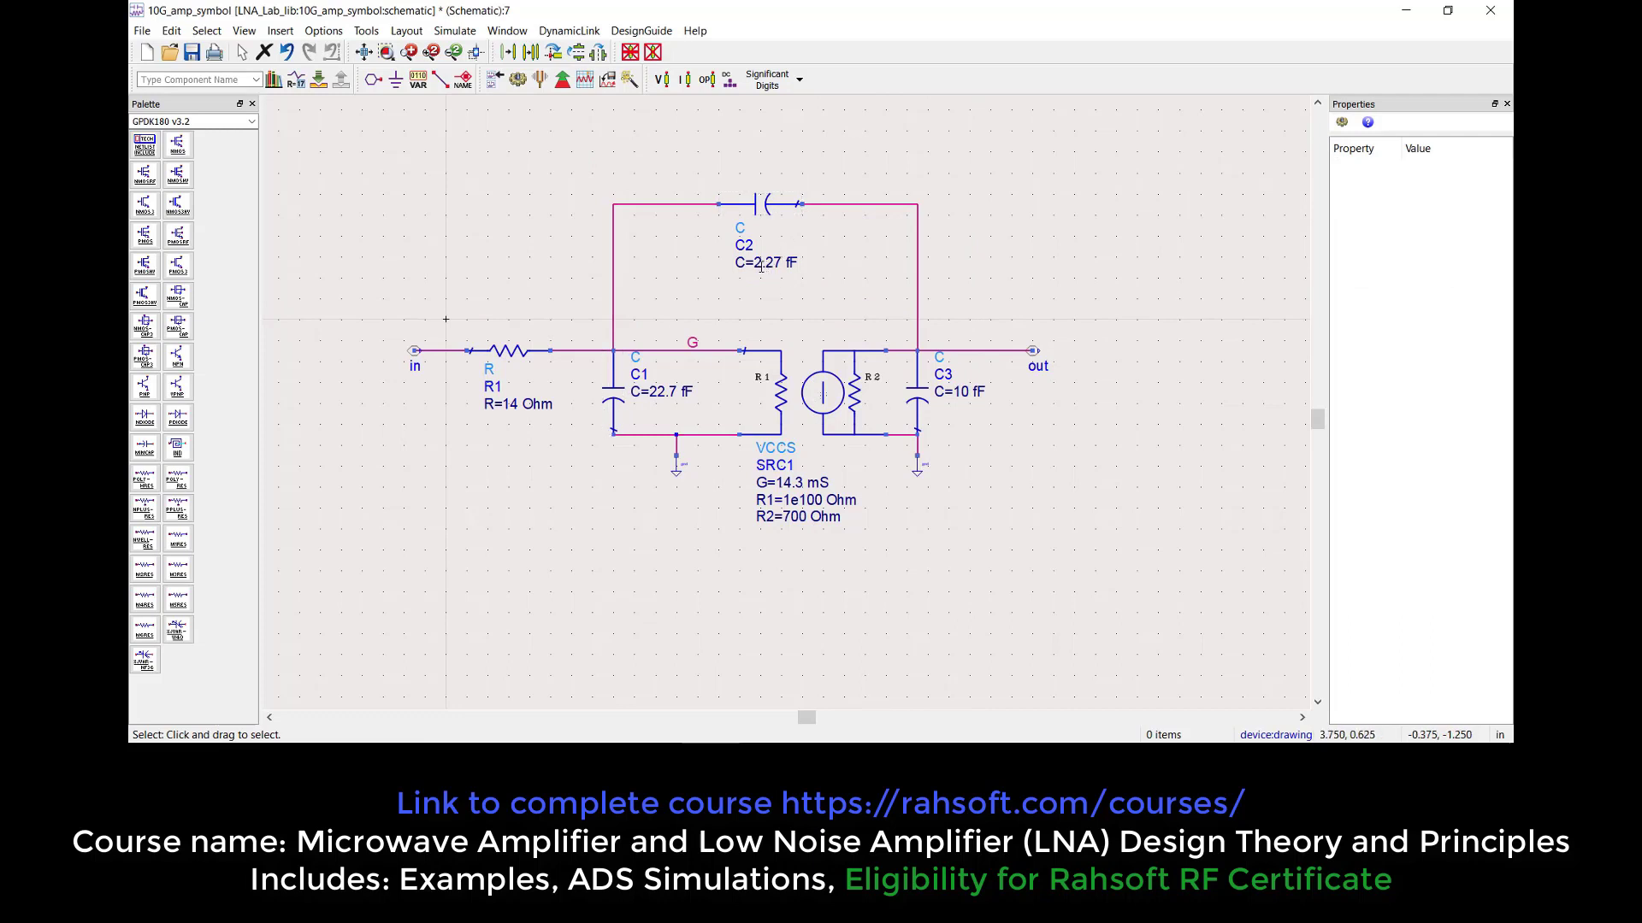
{"action": "left_click", "coordinate": [802, 408]}
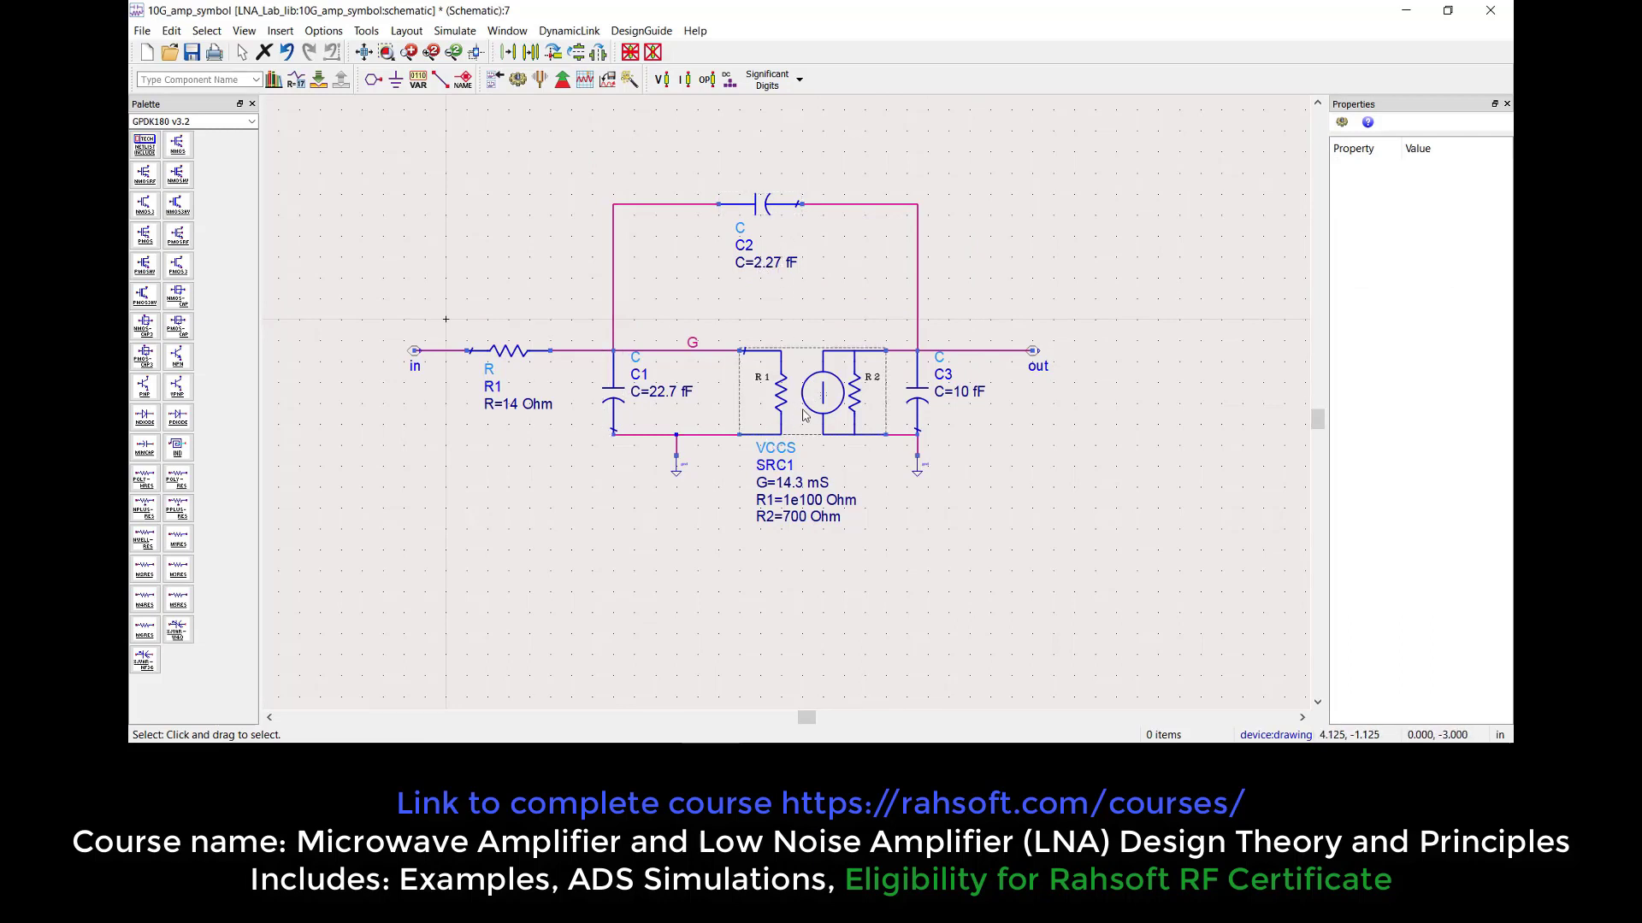
{"action": "left_click", "coordinate": [1023, 301]}
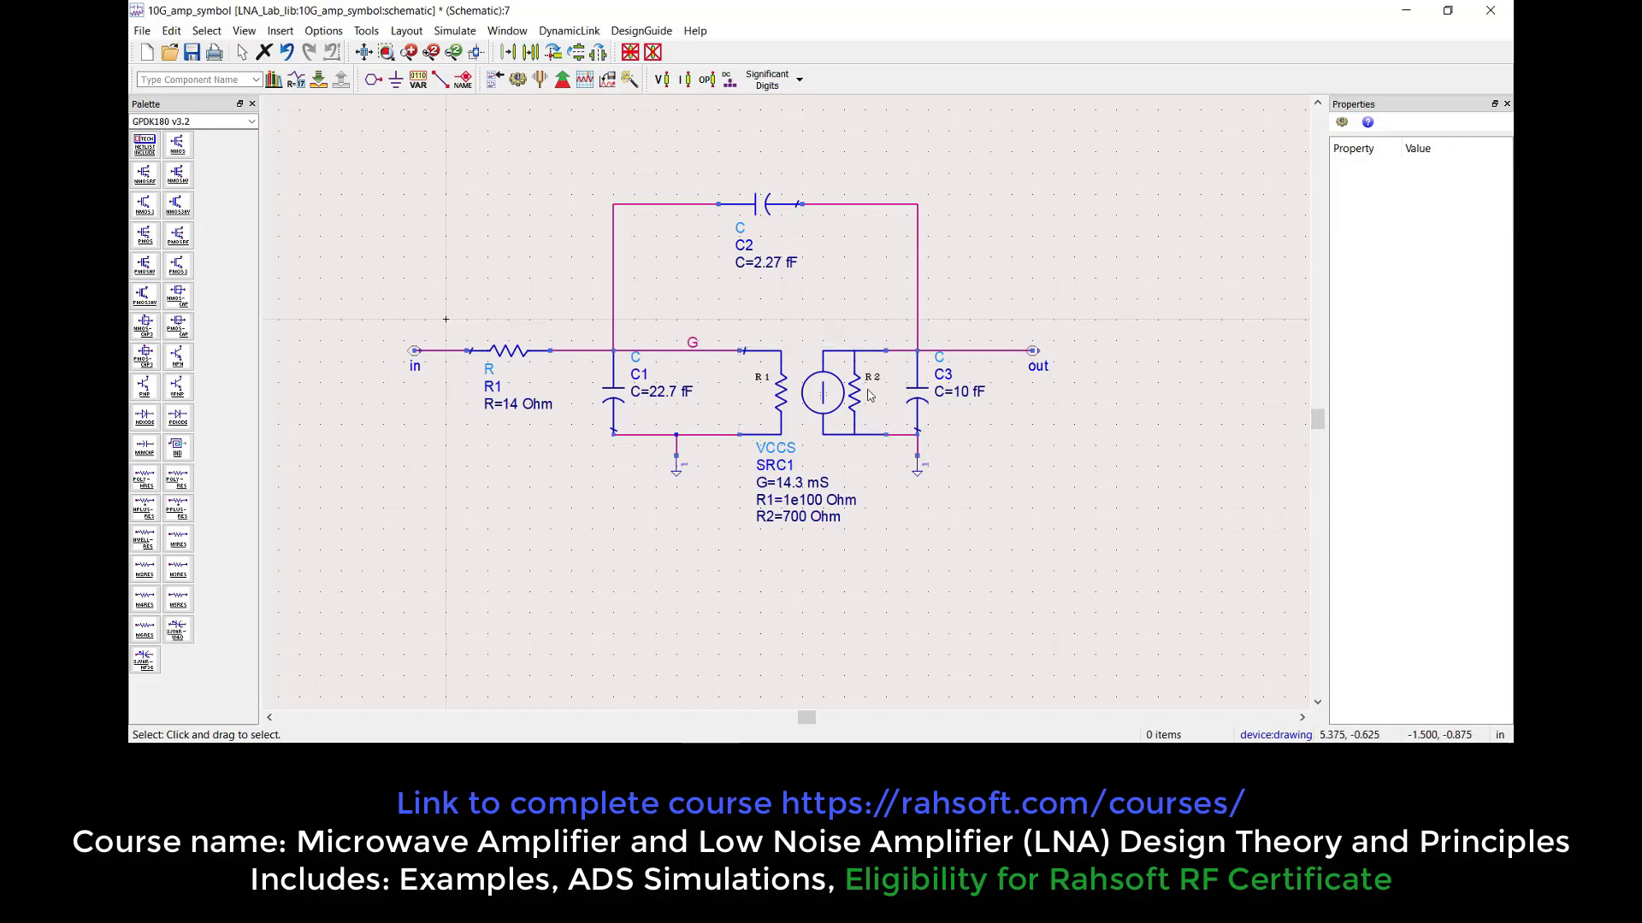
{"action": "left_click", "coordinate": [818, 408]}
{"action": "left_click", "coordinate": [854, 590]}
{"action": "left_click", "coordinate": [806, 408]}
{"action": "left_click", "coordinate": [723, 411]}
{"action": "left_click", "coordinate": [904, 530]}
{"action": "left_click", "coordinate": [795, 395]}
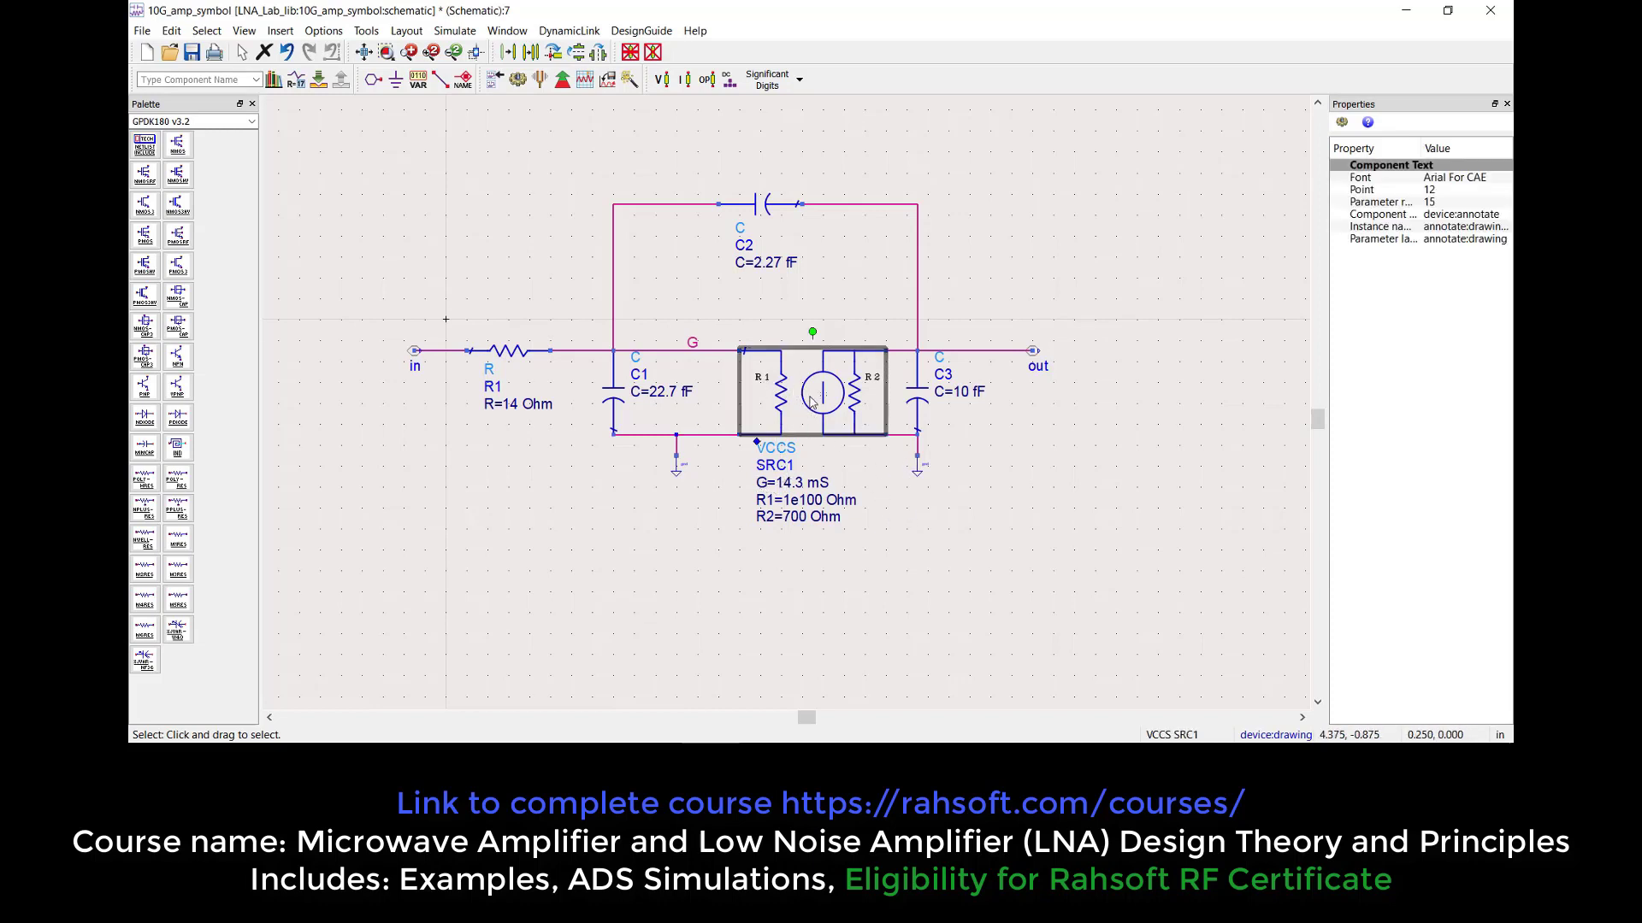
{"action": "left_click", "coordinate": [862, 493]}
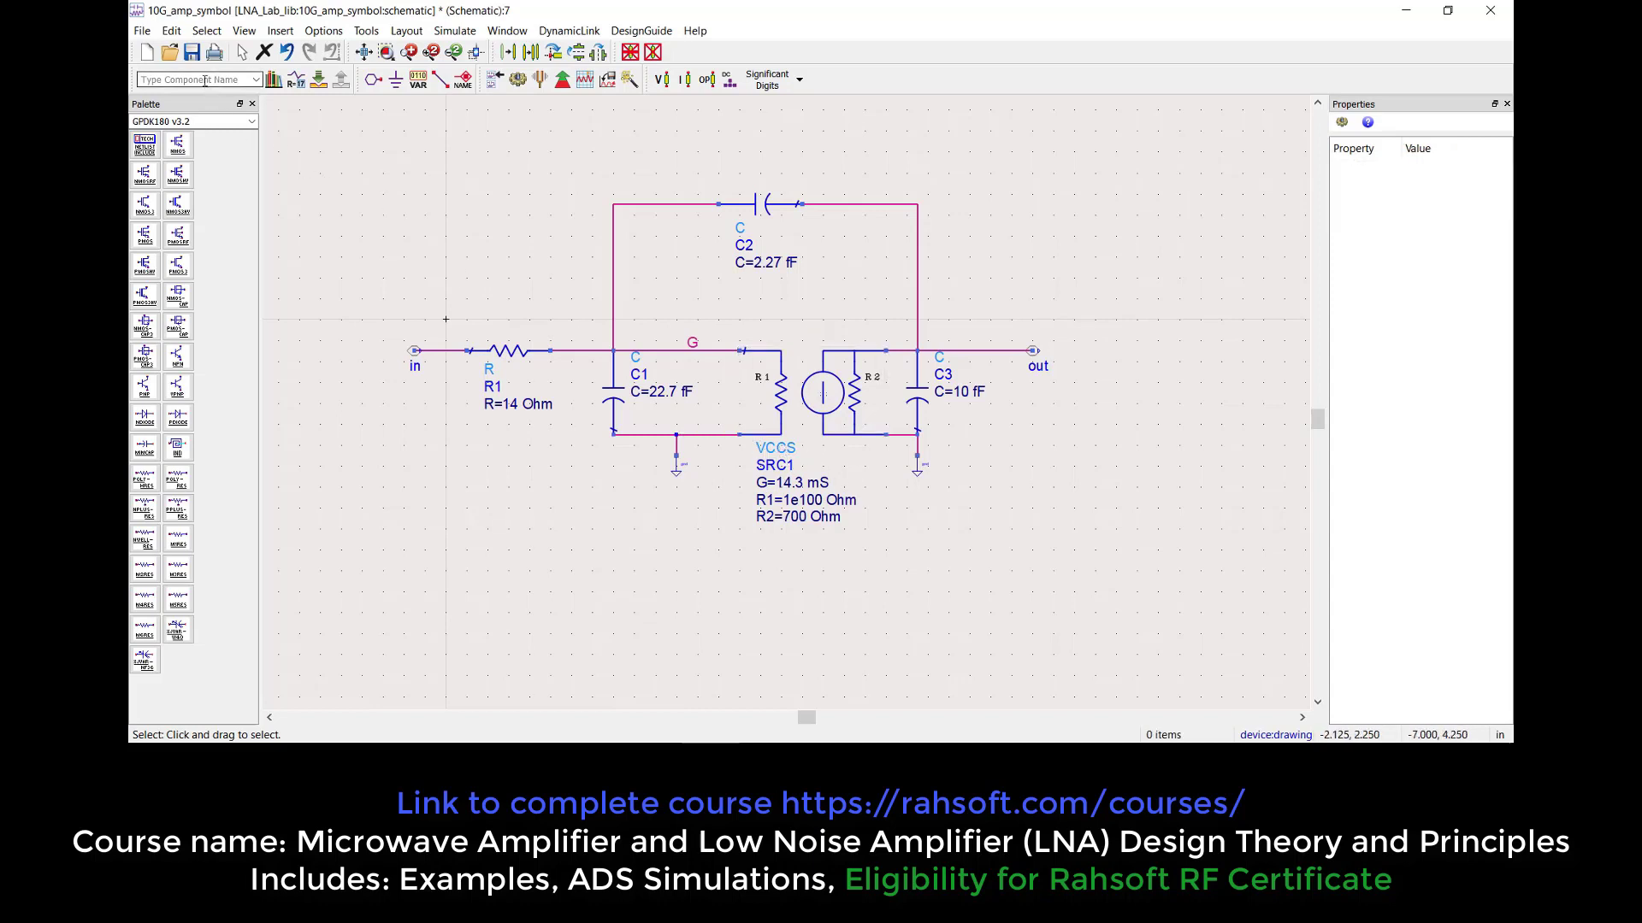
{"action": "type", "text": "VCCS"}
{"action": "key", "text": "Return"}
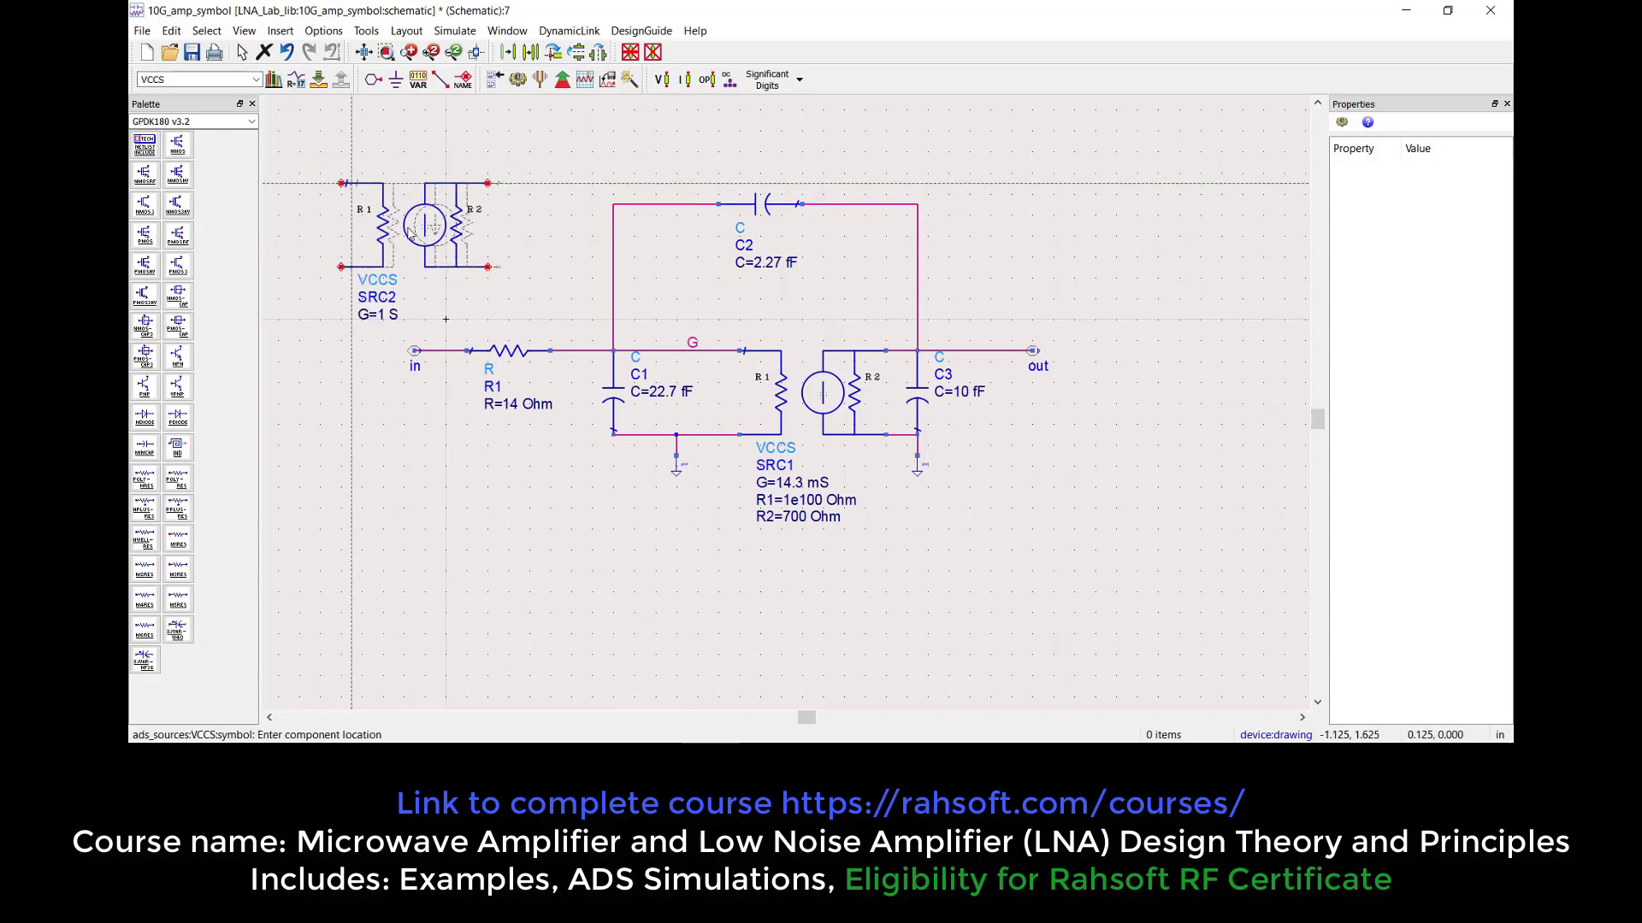
{"action": "key", "text": "Escape"}
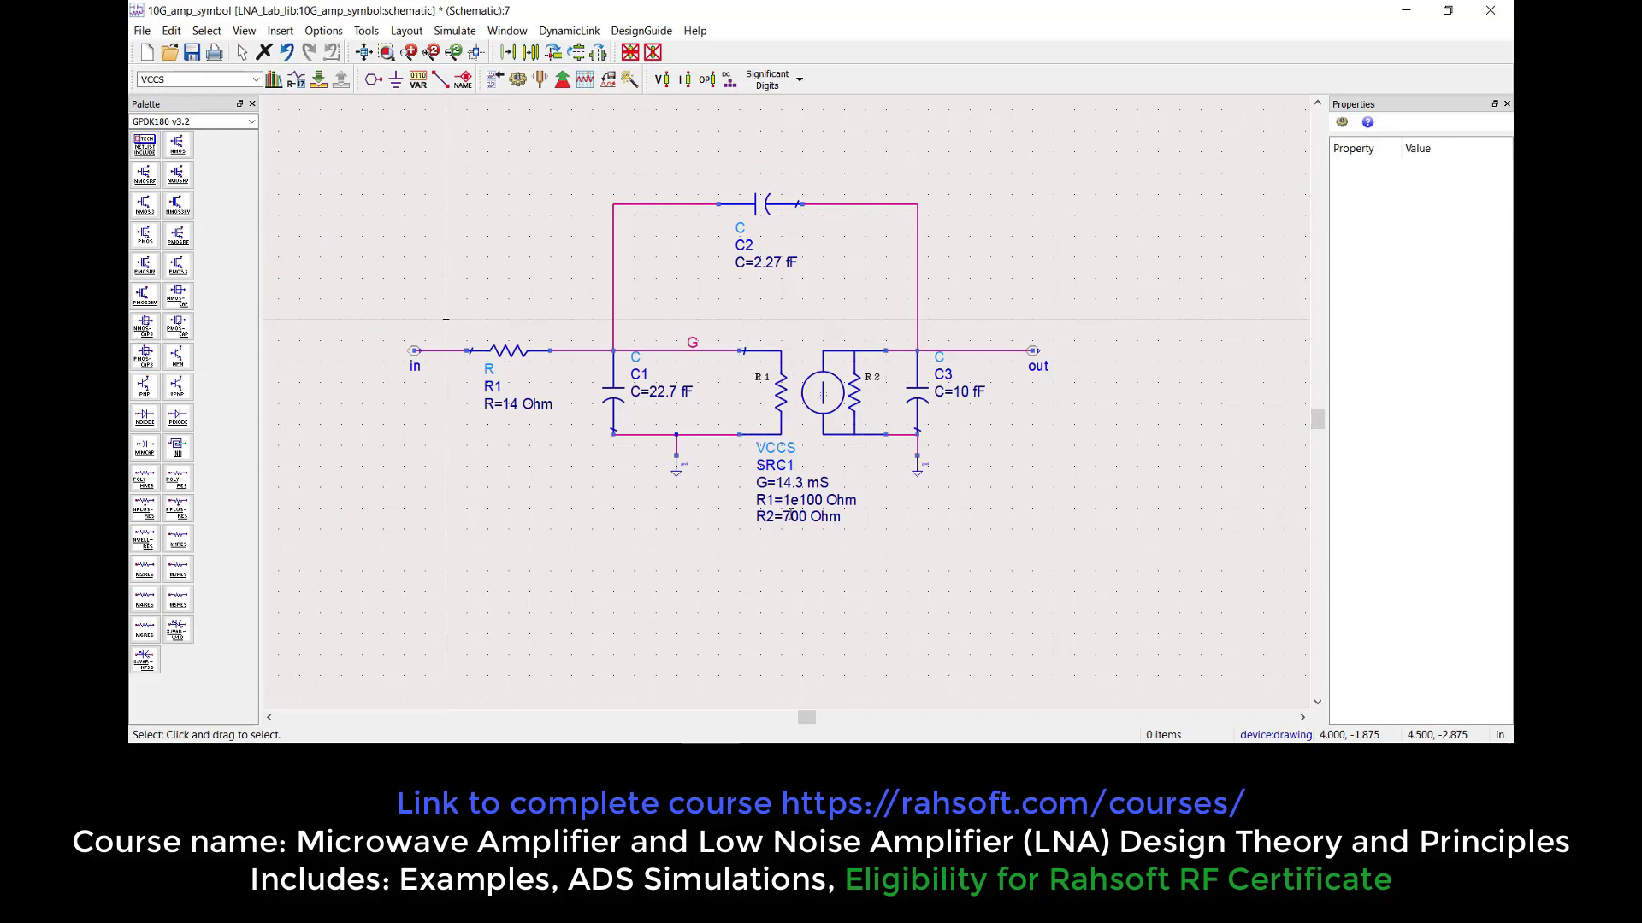
{"action": "double_click", "coordinate": [795, 501]}
{"action": "left_click", "coordinate": [824, 586]}
{"action": "left_click", "coordinate": [822, 395]}
{"action": "left_click", "coordinate": [1072, 468]}
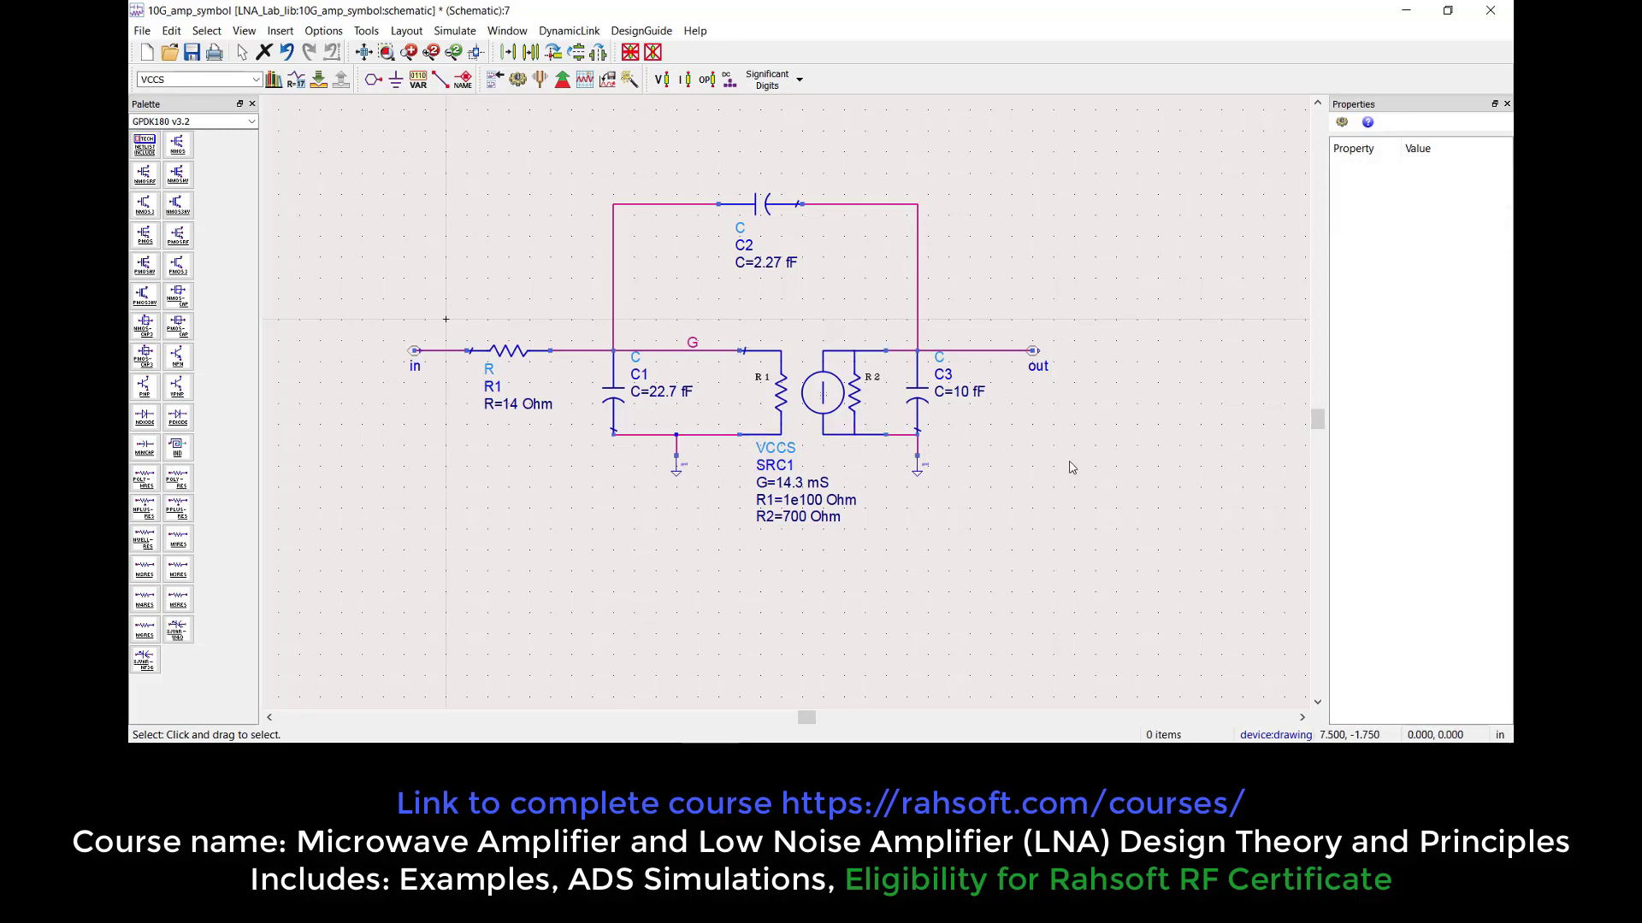